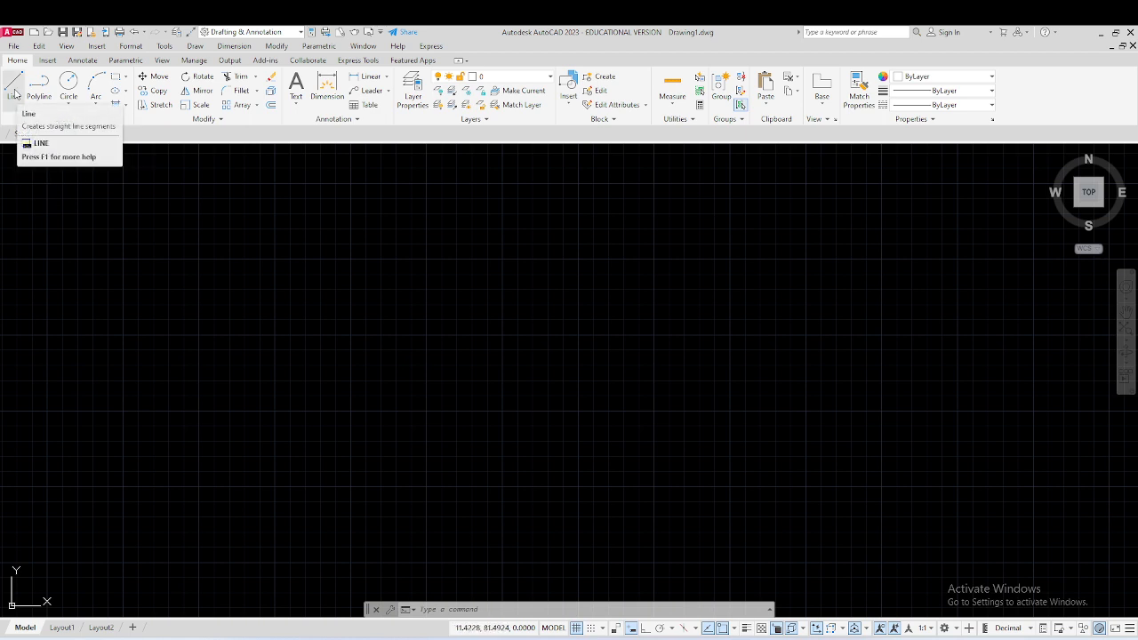
Draw a zigzag chain of three connected line segments rising, falling steeply, and rising again to the right
click(14, 93)
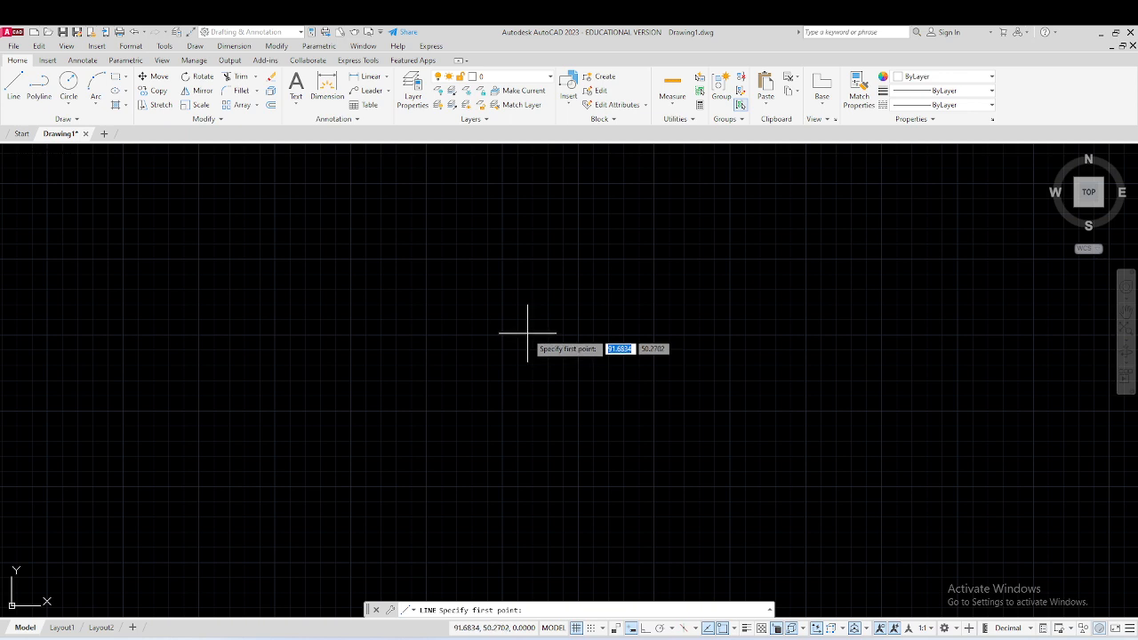
key(Escape)
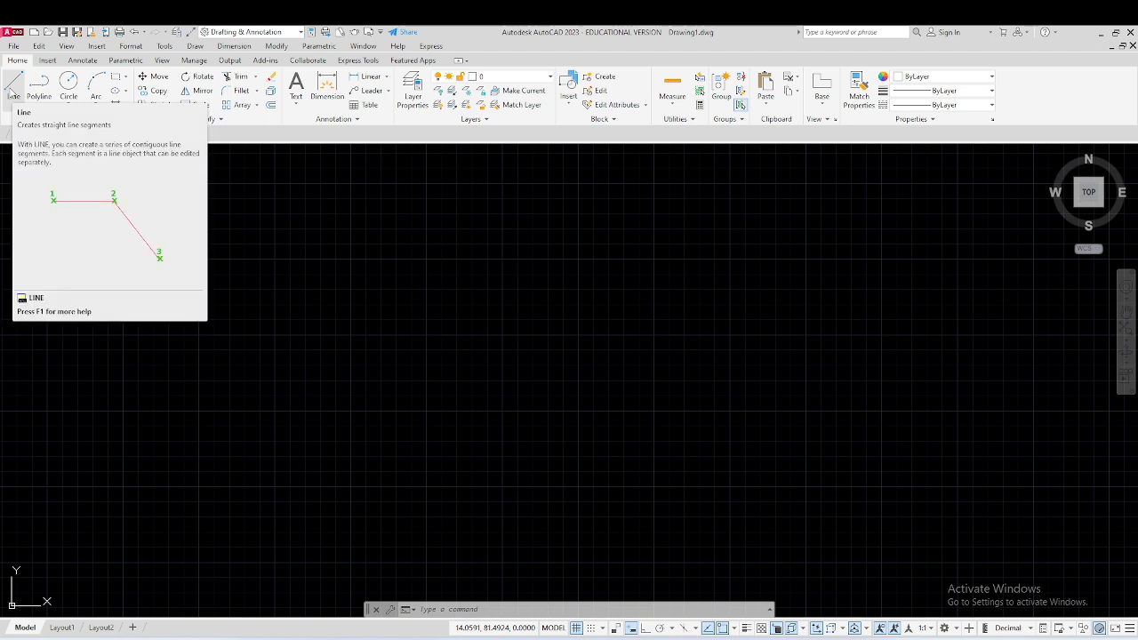
click(12, 89)
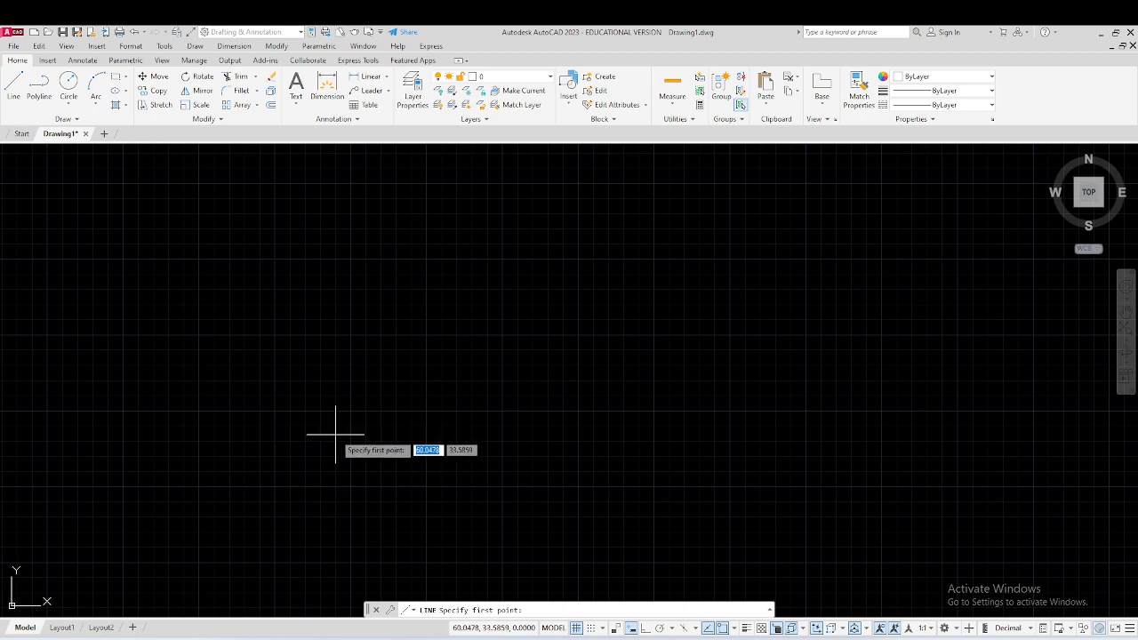
mouse_move(335, 435)
middle_down()
mouse_move(507, 346)
mouse_move(564, 266)
mouse_move(525, 305)
middle_up()
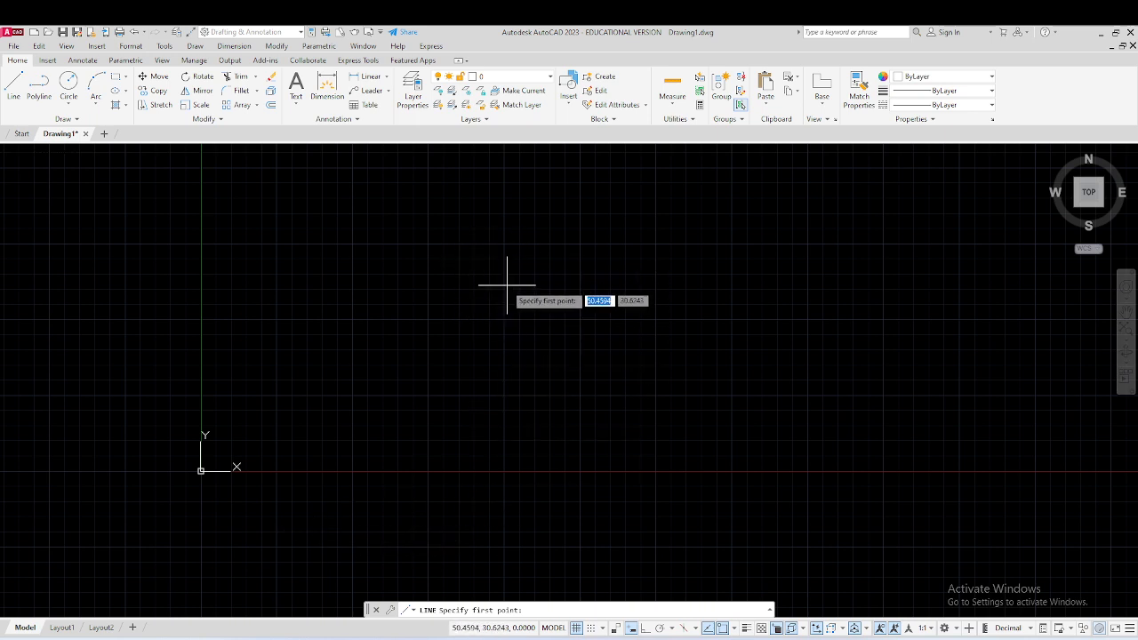
middle_drag(504, 296, 439, 434)
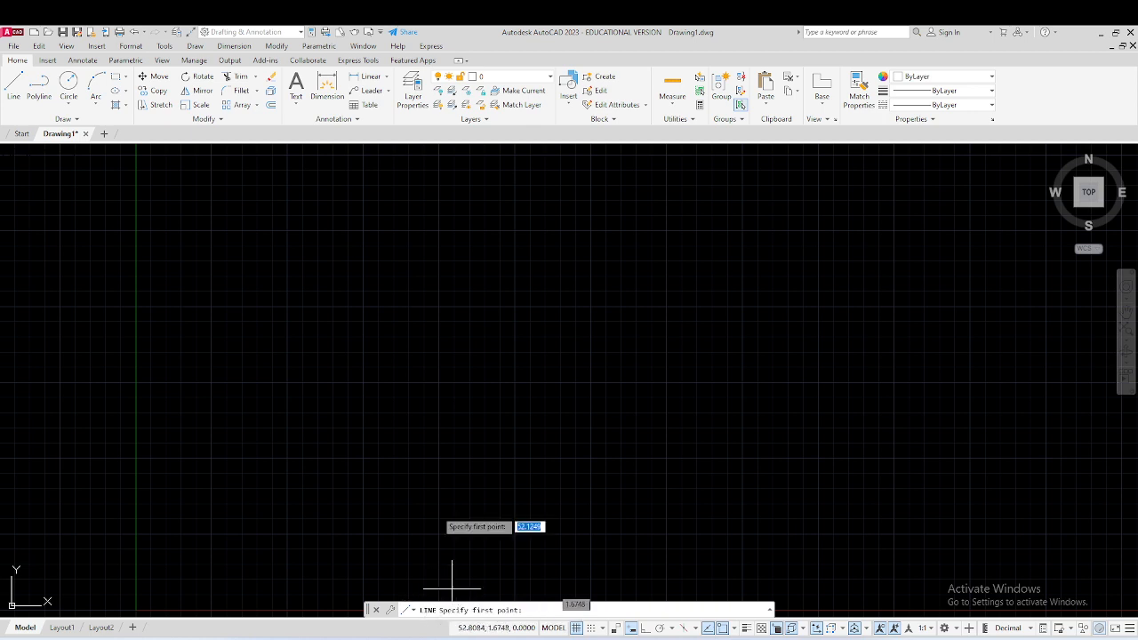
click(296, 362)
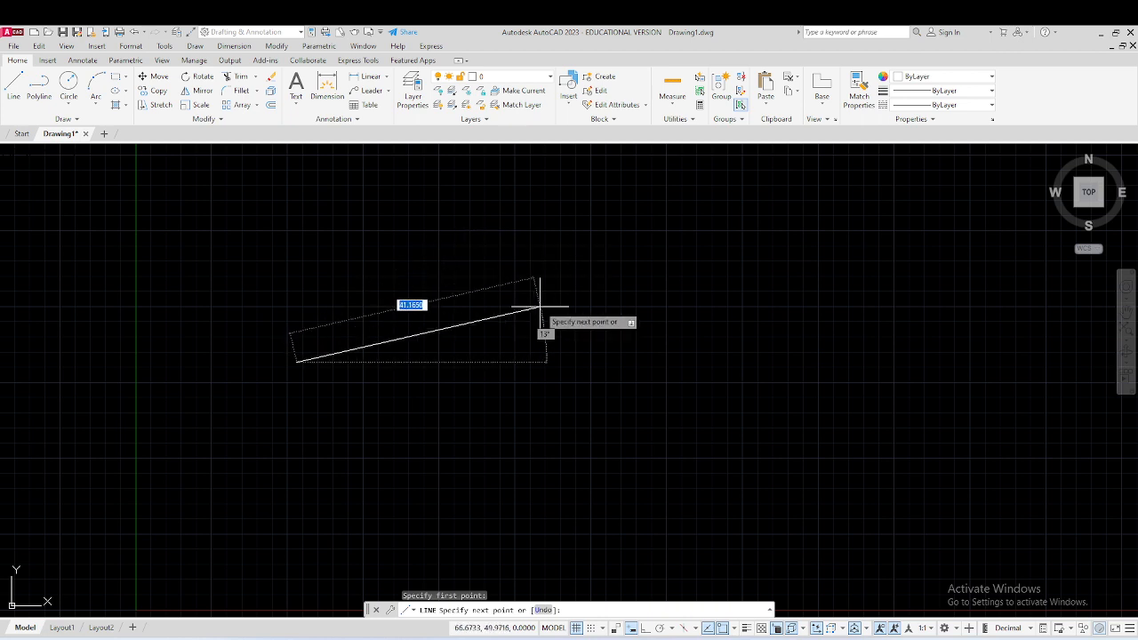
click(513, 248)
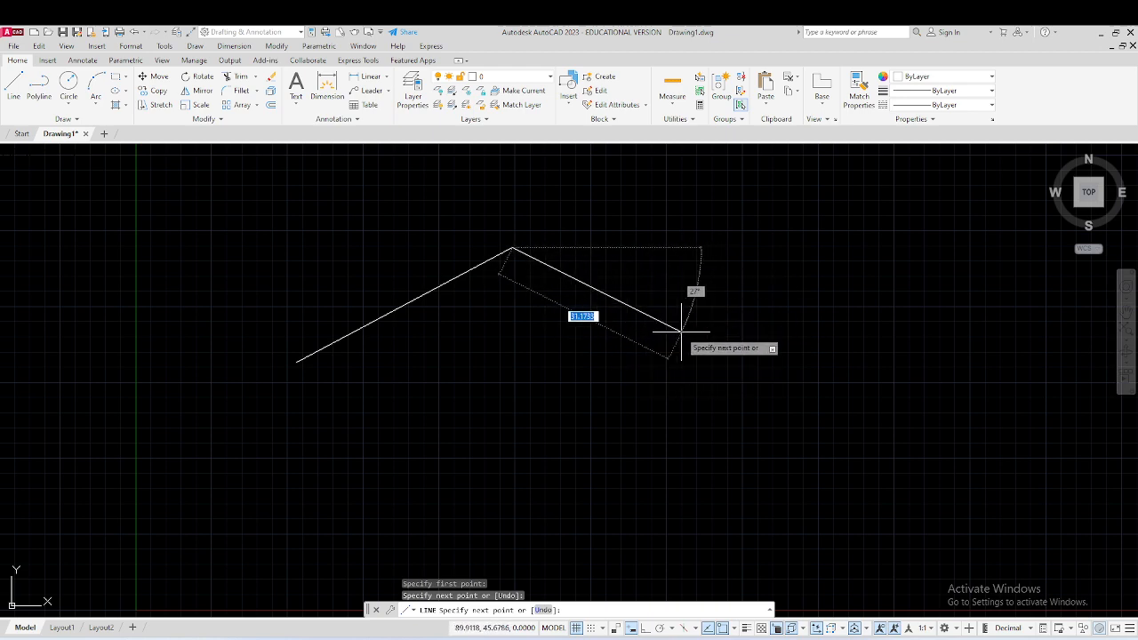
click(608, 389)
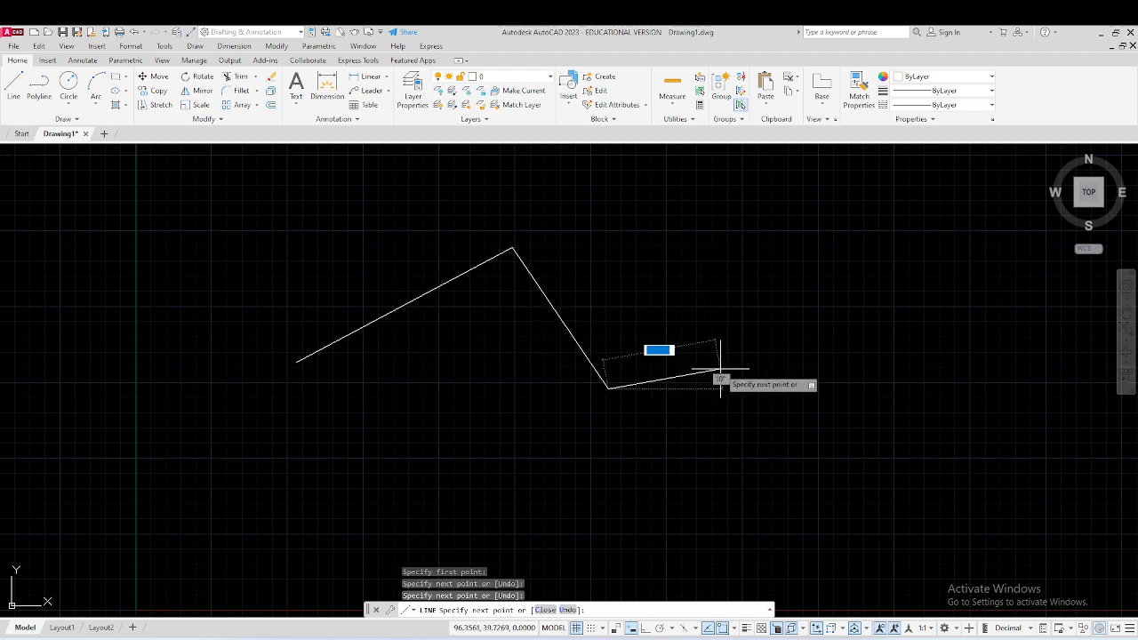
click(756, 336)
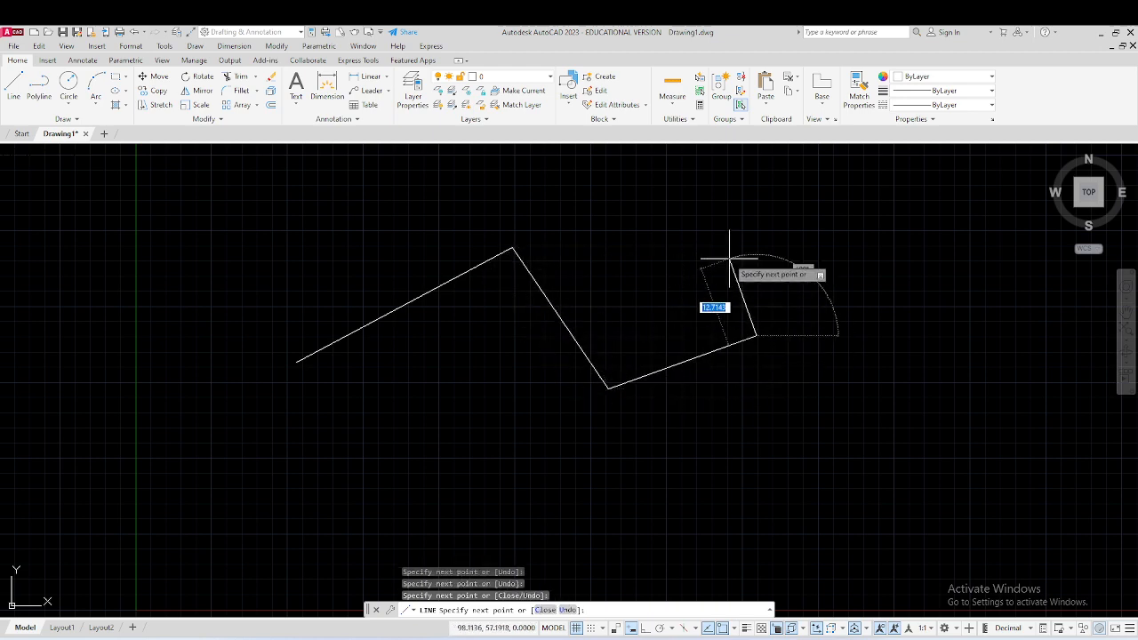
Extend the zigzag with three more line segments: up, across to the right, and down
click(725, 247)
click(906, 230)
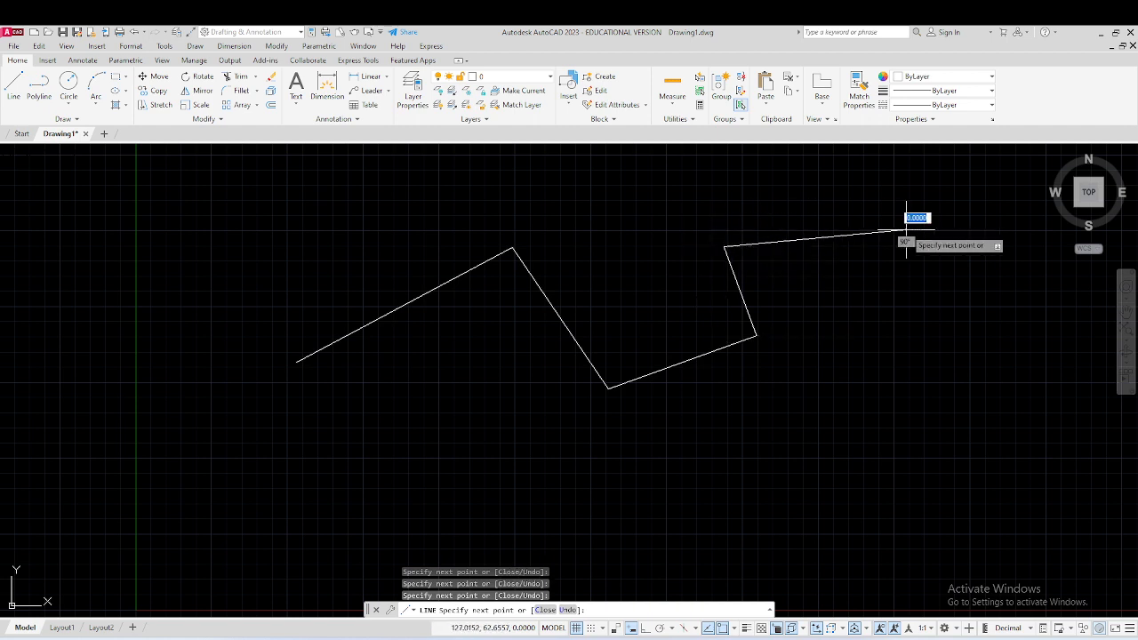
click(886, 383)
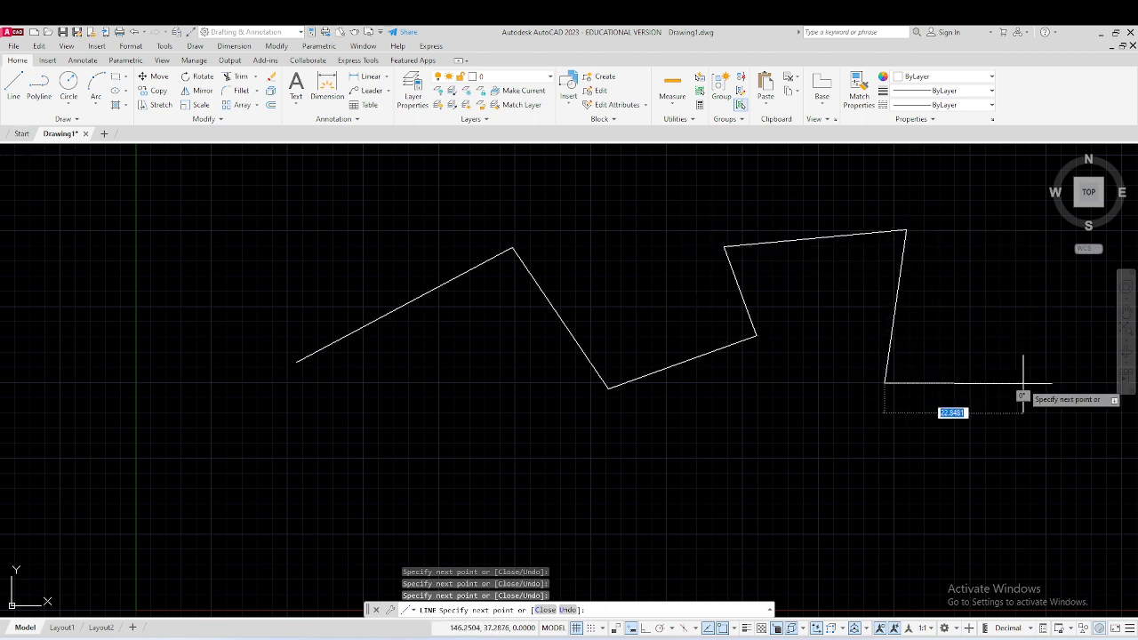
Undo the last three segments of the zigzag one by one while the Line command stays active
right_click(938, 439)
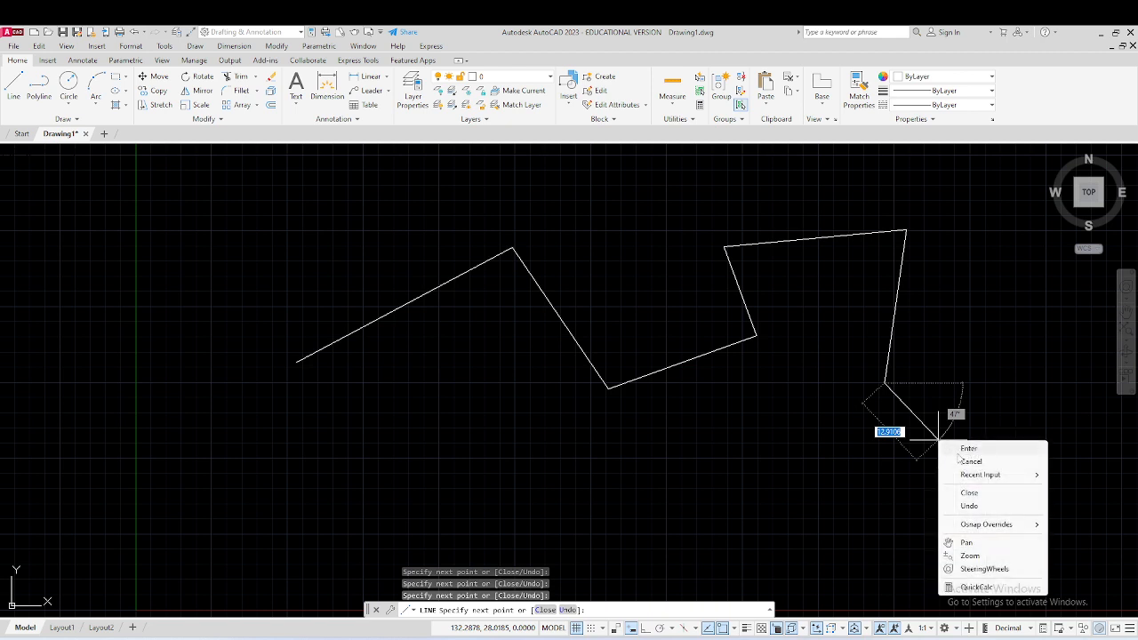
click(977, 507)
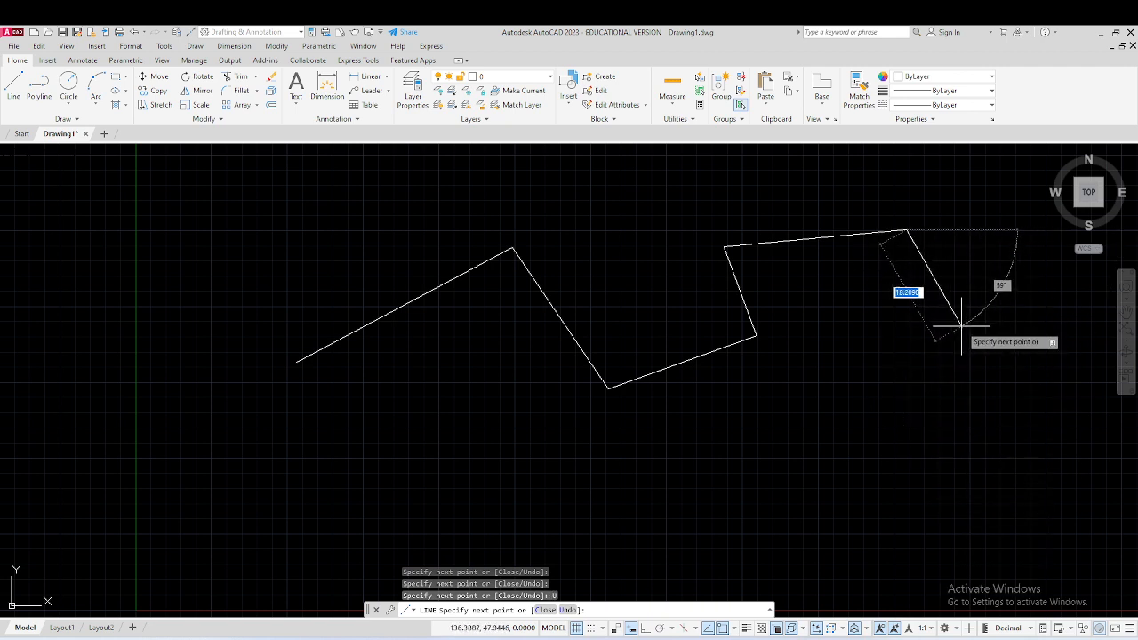
right_click(958, 331)
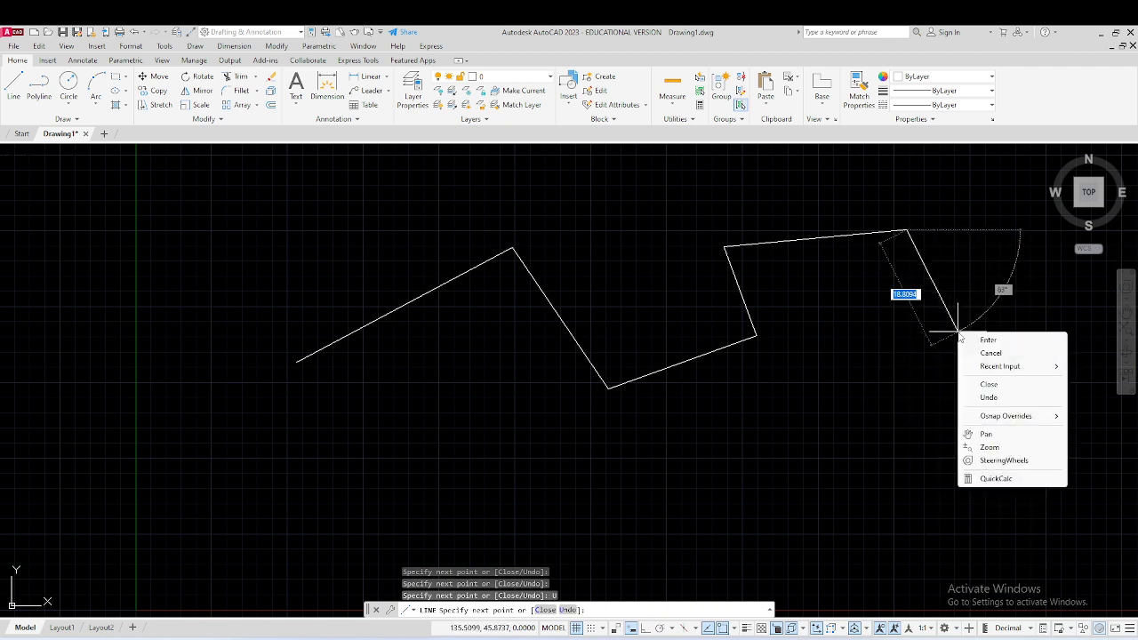
click(989, 398)
right_click(931, 297)
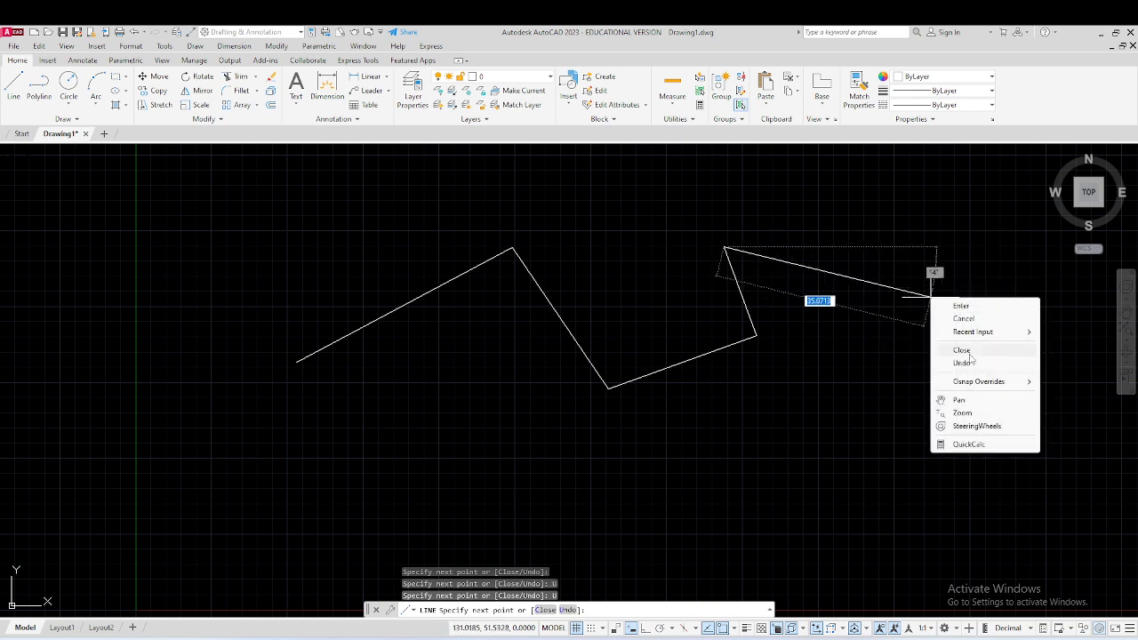
click(978, 366)
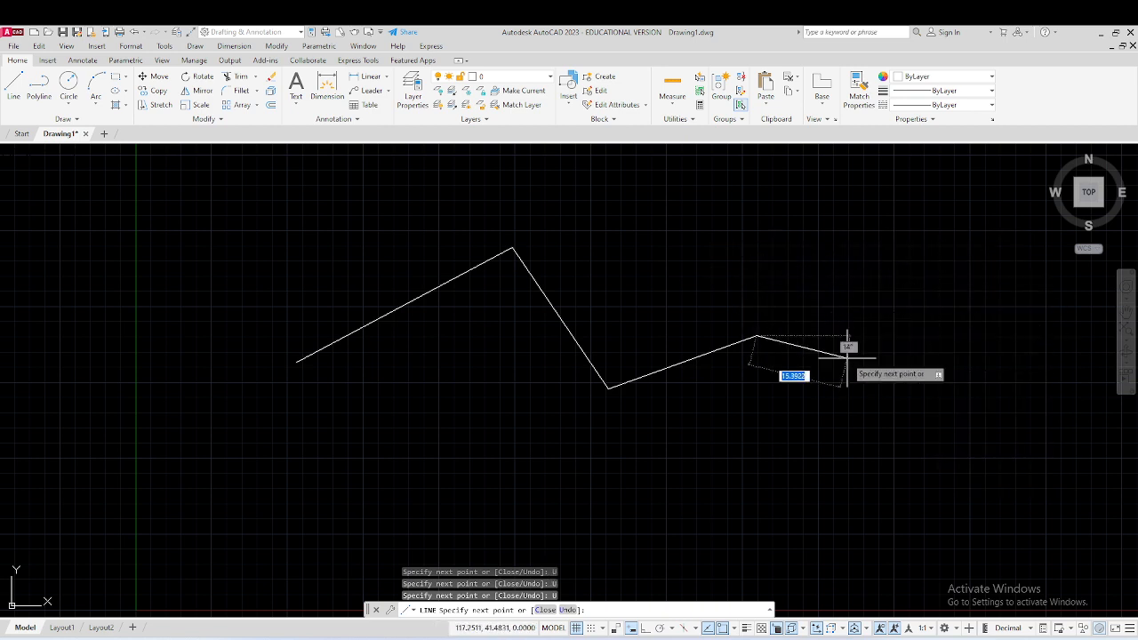
Close the remaining three-segment chain back to its first point with the Close option
right_click(871, 407)
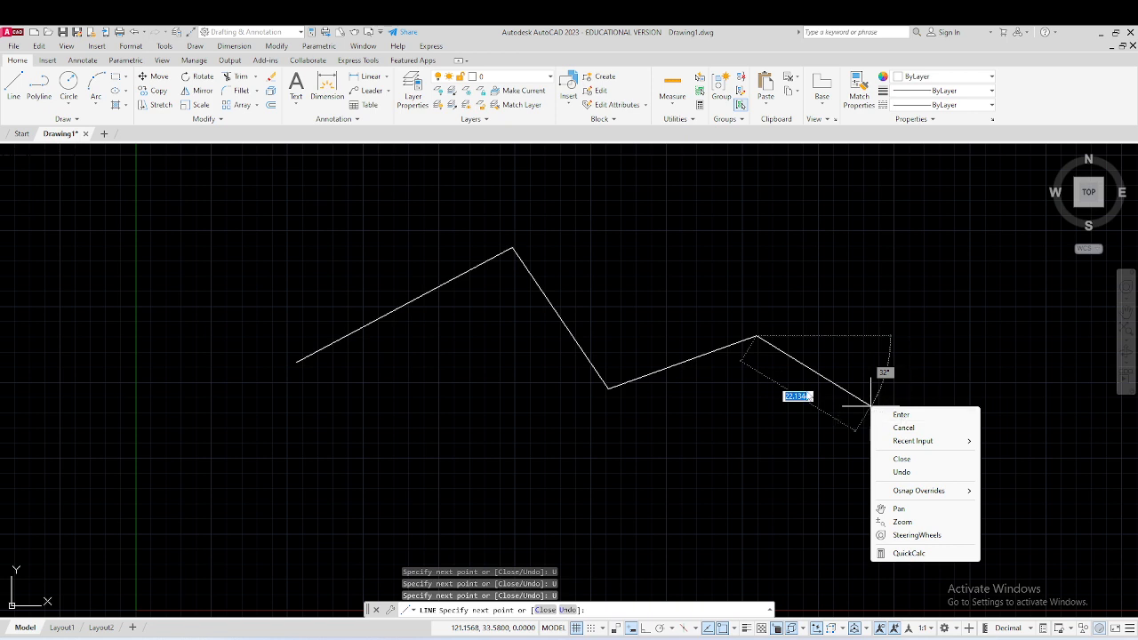
click(899, 459)
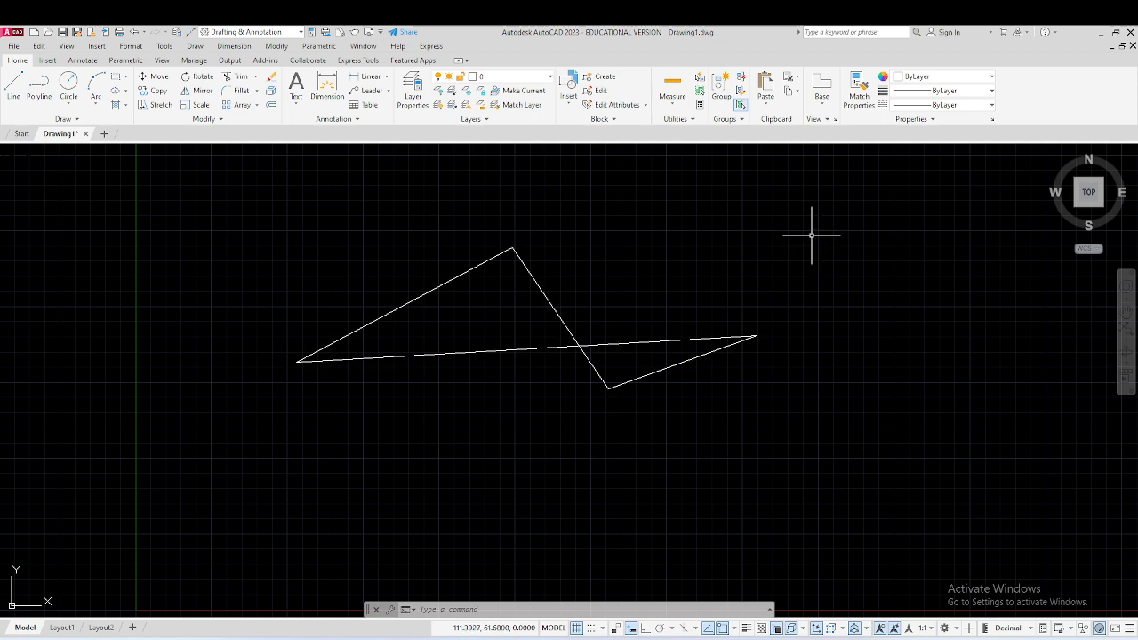
click(813, 234)
click(812, 234)
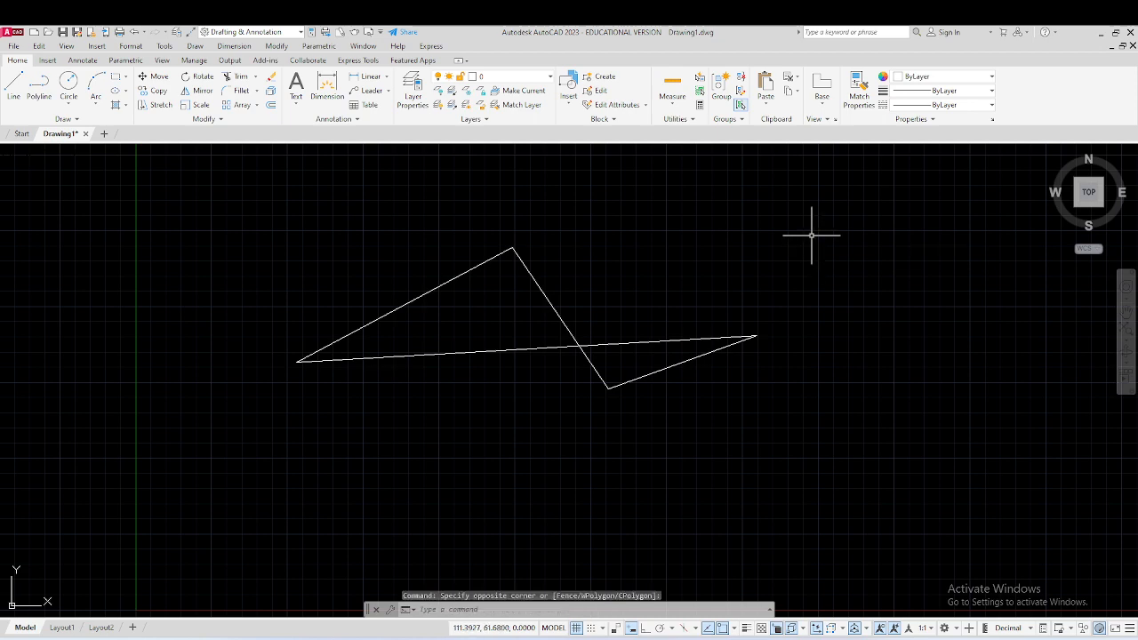
Draw a single line 100 units long at 30° in the empty area right of the closed shape
middle_drag(675, 265, 355, 357)
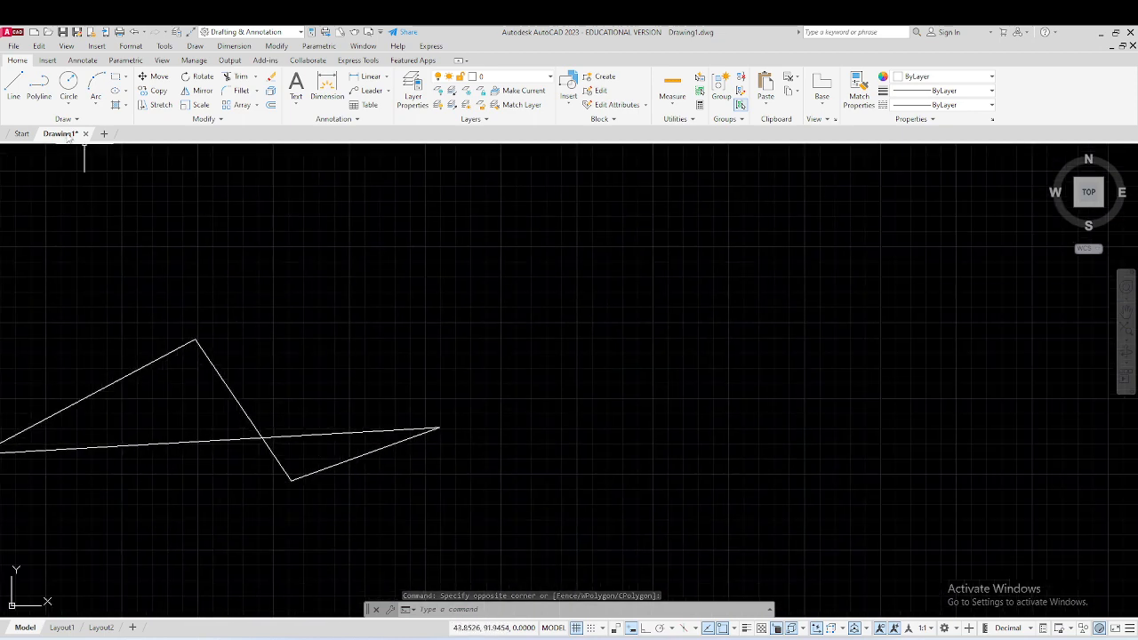
click(13, 85)
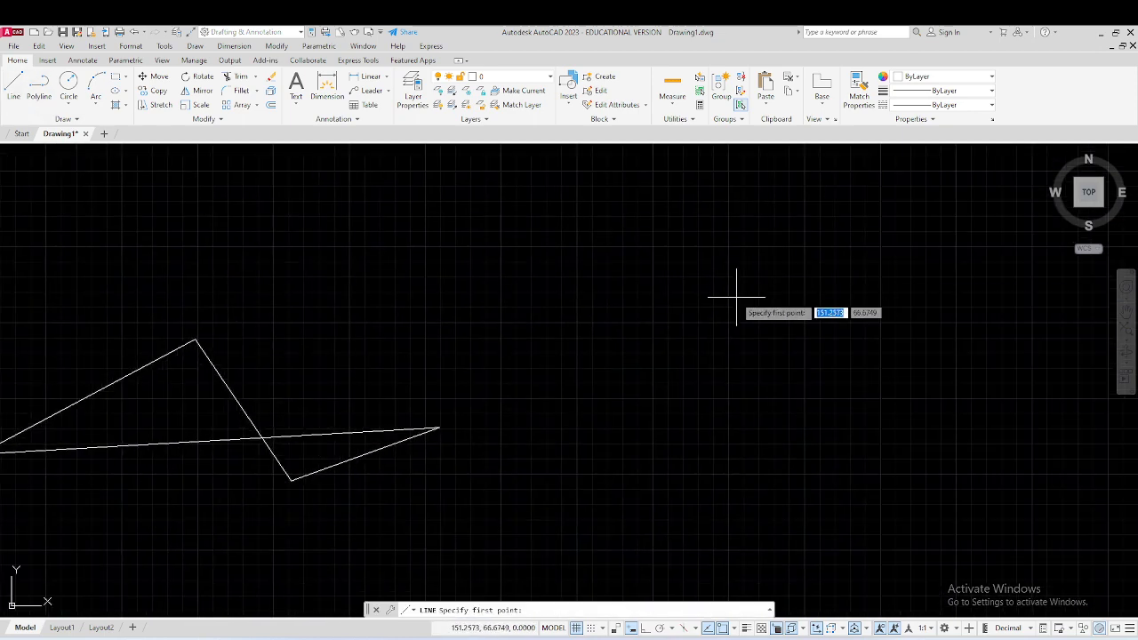
click(588, 404)
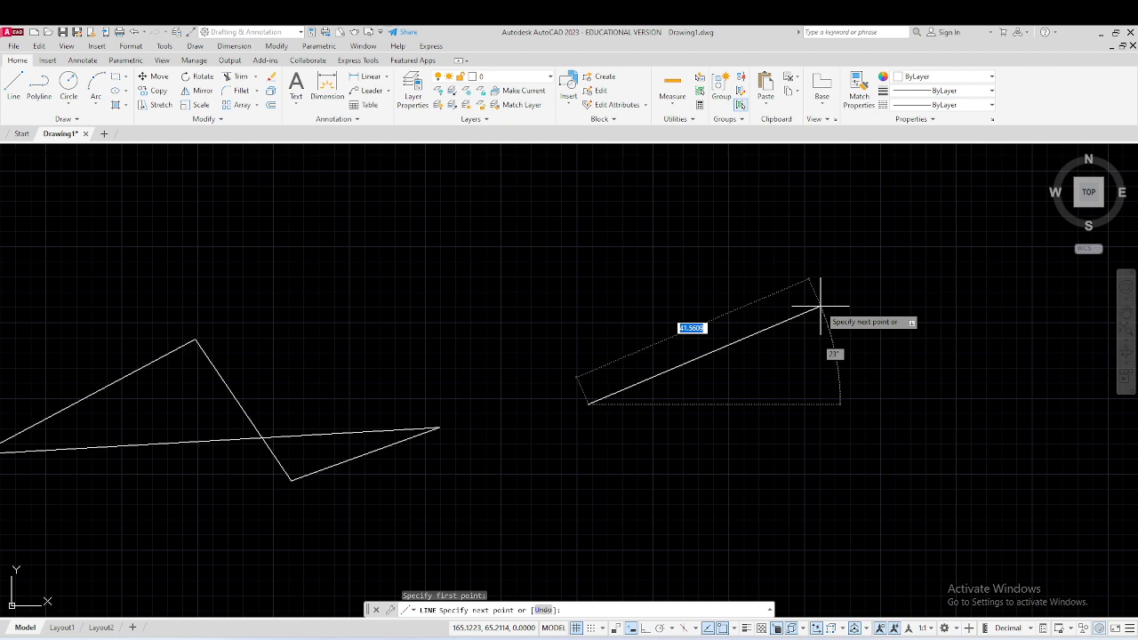
text(100)
key(Tab)
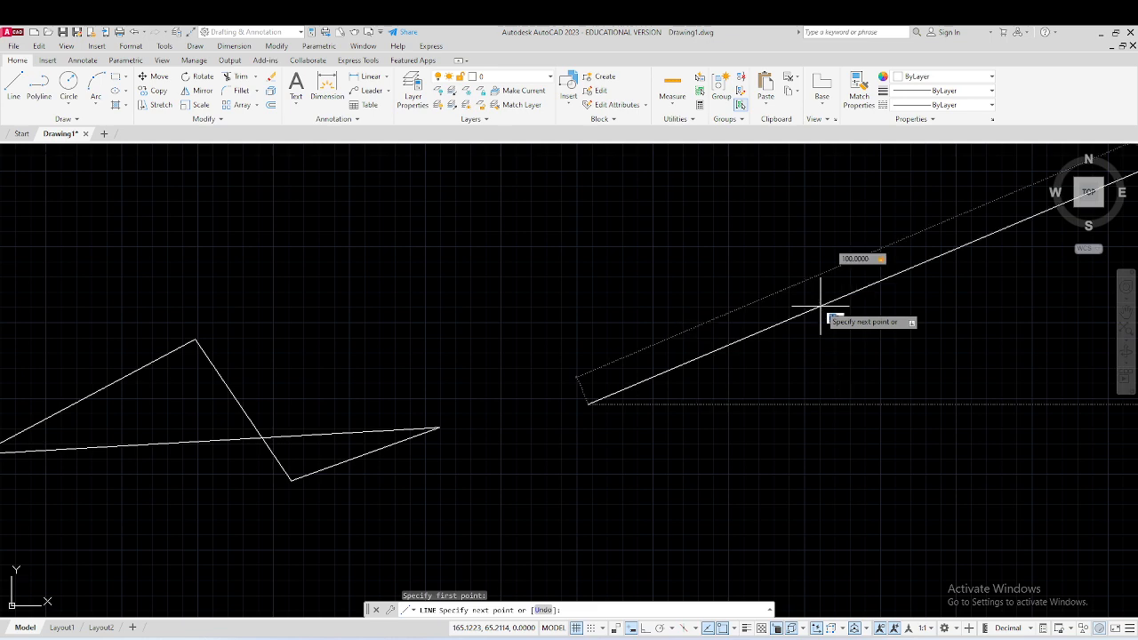
scroll(772, 325, down, 4)
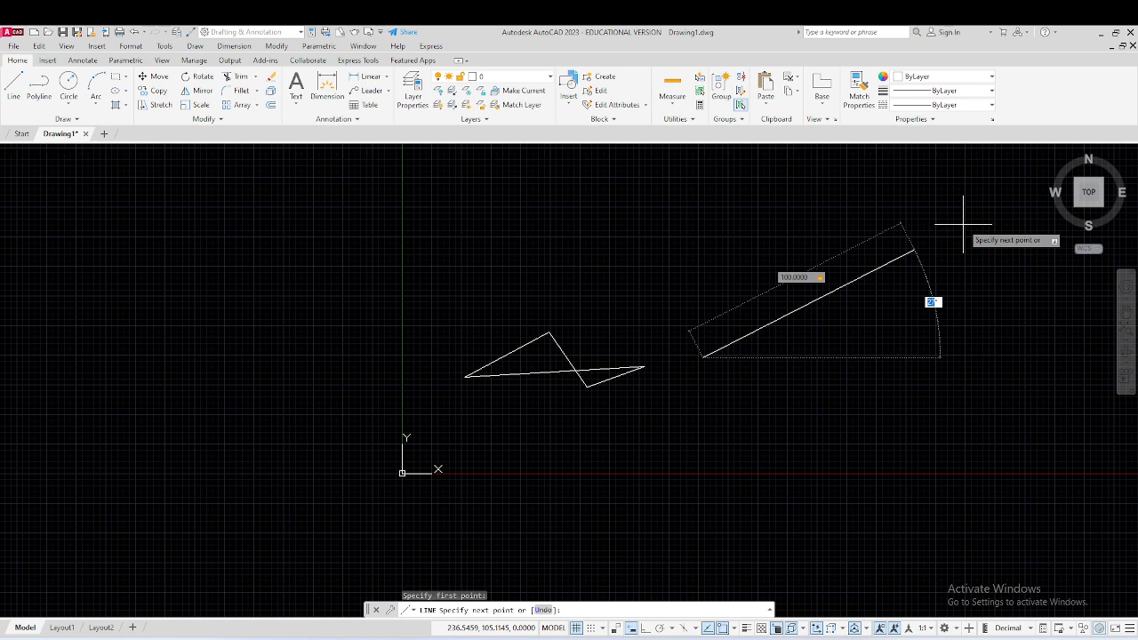
text(30)
key(Return)
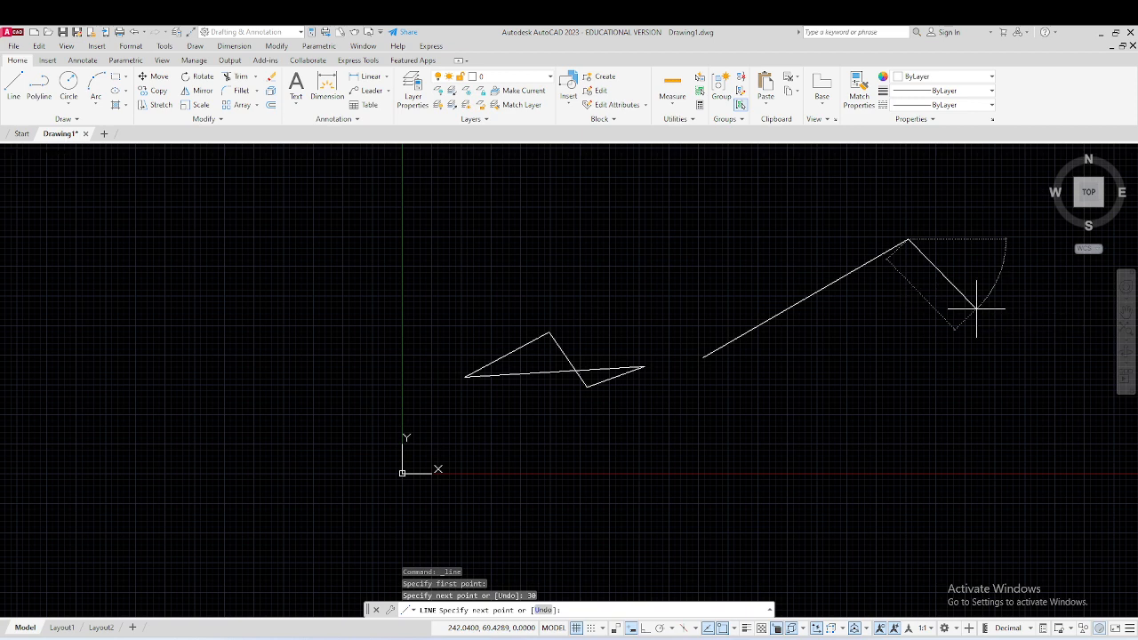
key(Escape)
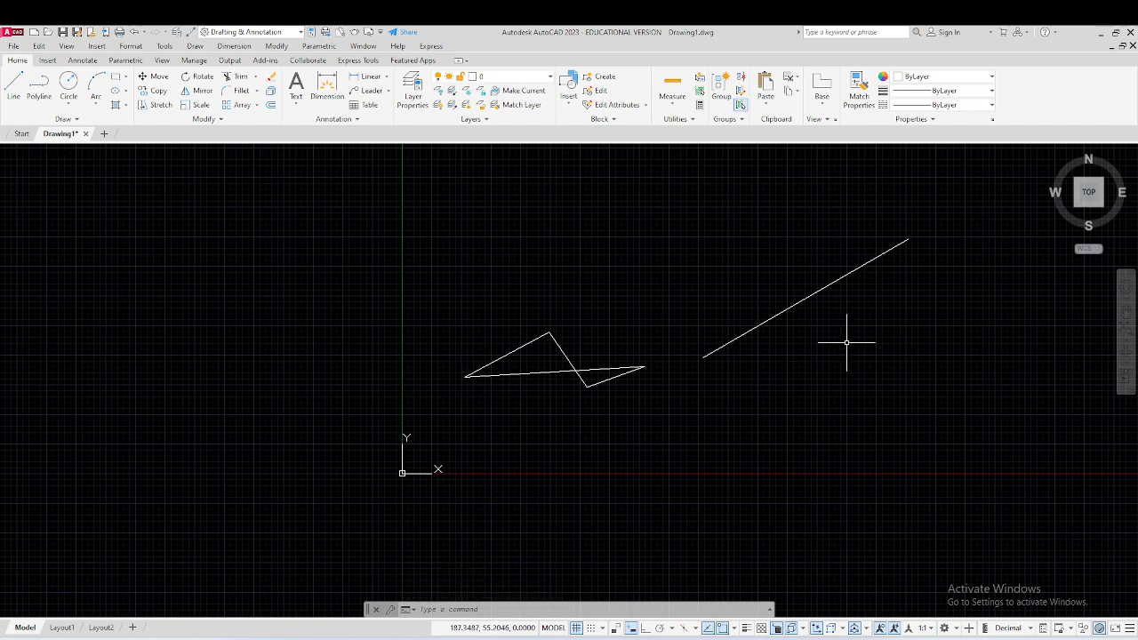
Start a new line right of the 30° line with a segment 100 units long at about 26°
mouse_move(846, 338)
middle_down()
mouse_move(711, 320)
mouse_move(561, 342)
middle_up()
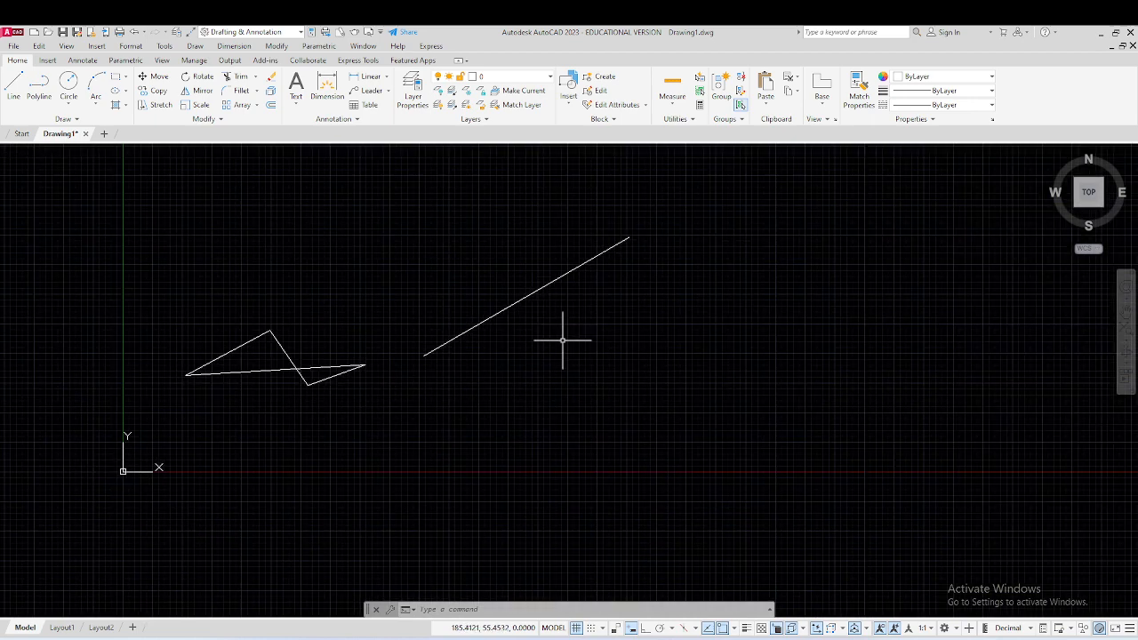
click(14, 84)
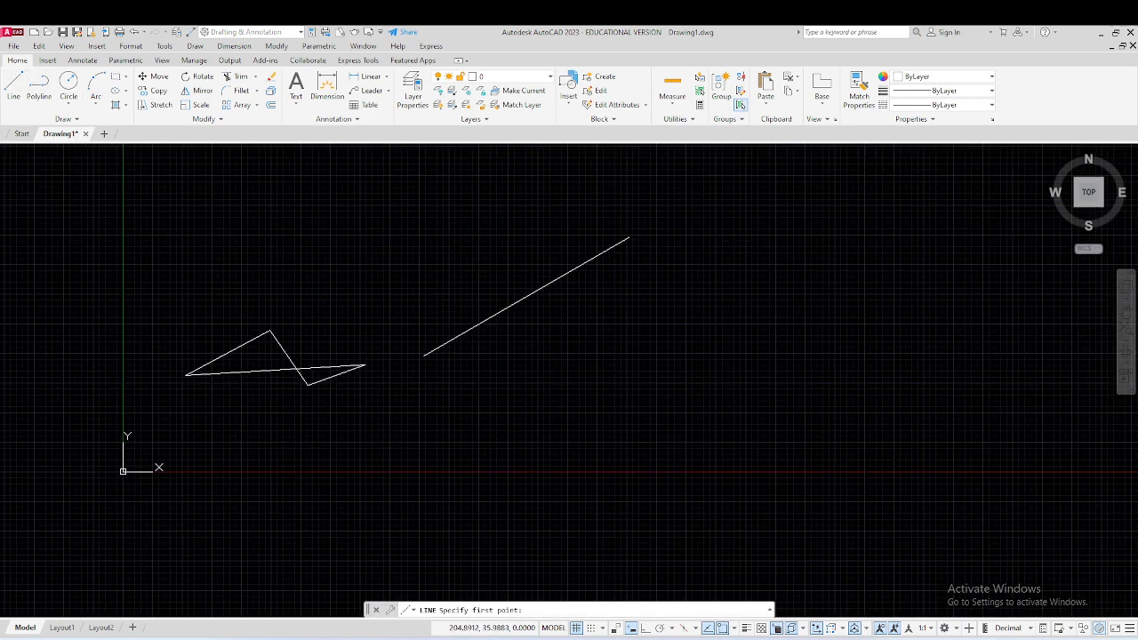
click(610, 386)
text(100)
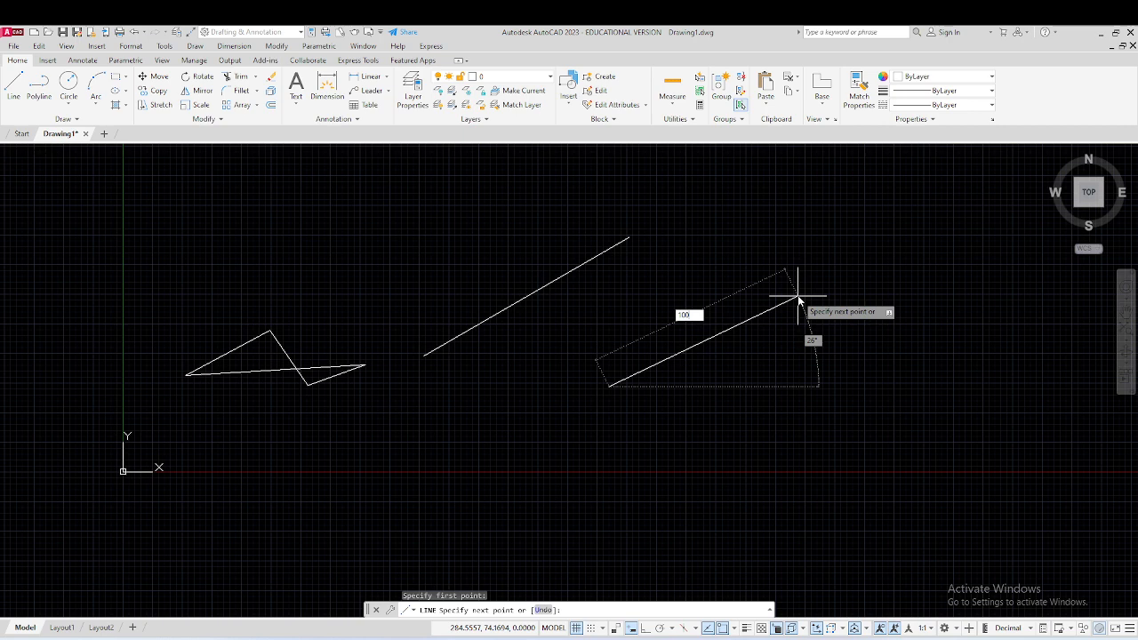
key(Return)
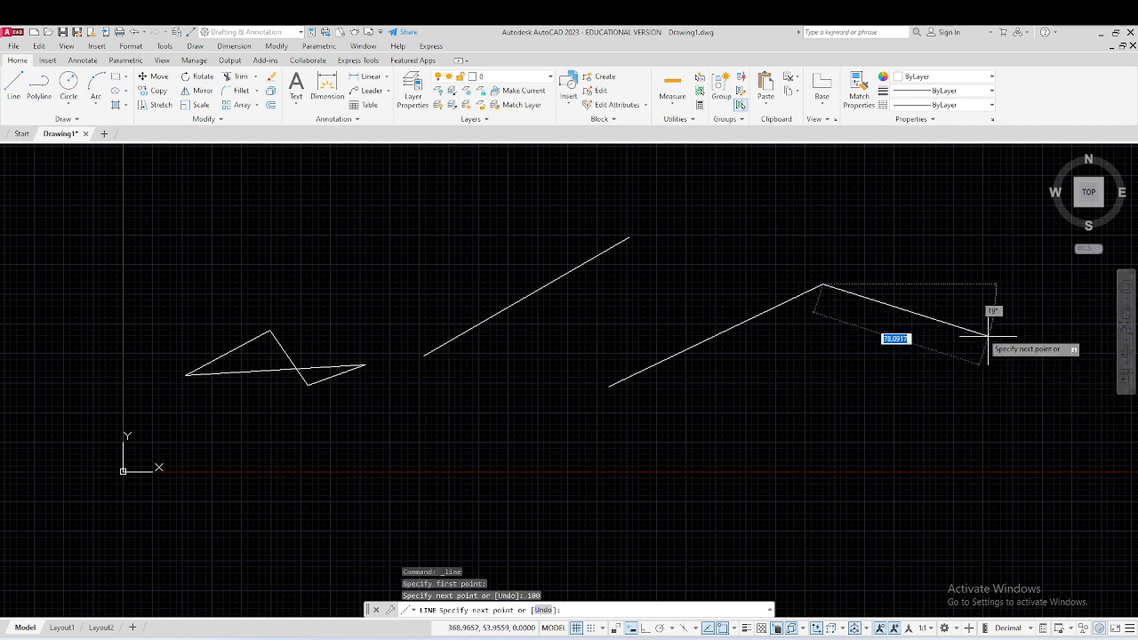
Undo the new segment and redraw it from the same start point, 100 units long at 30°
right_click(956, 297)
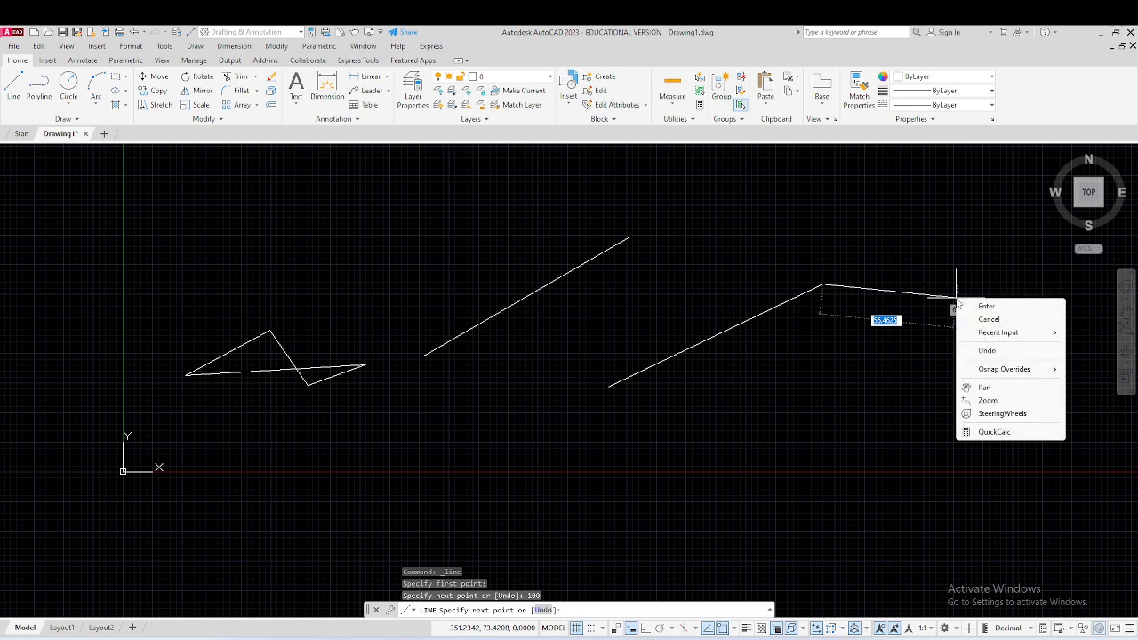
click(987, 349)
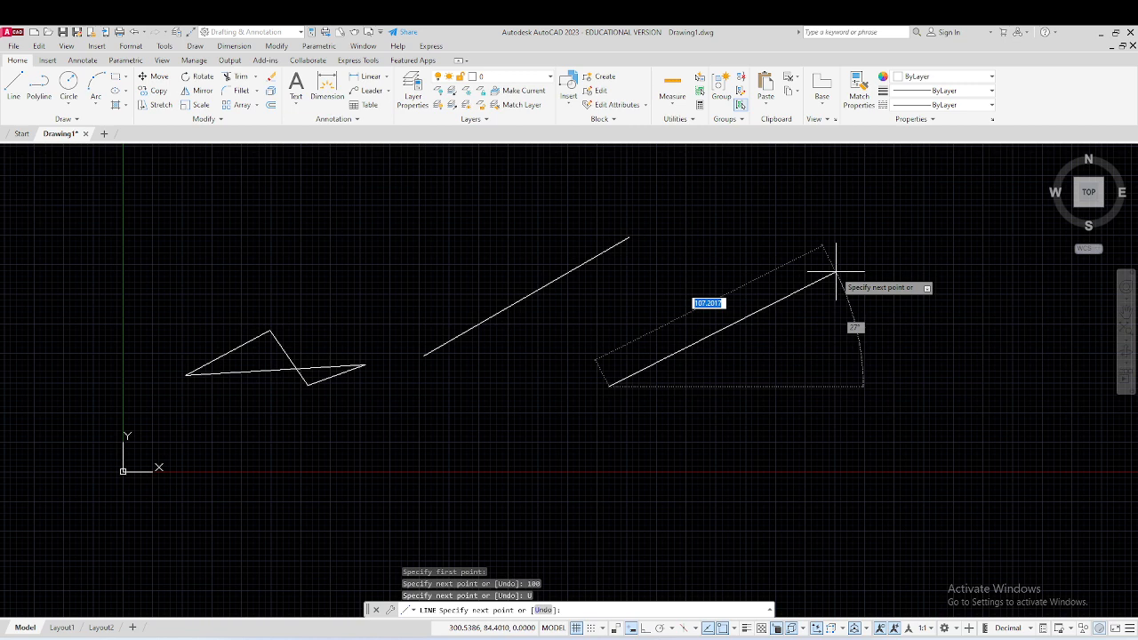
text(100)
key(Tab)
text(30)
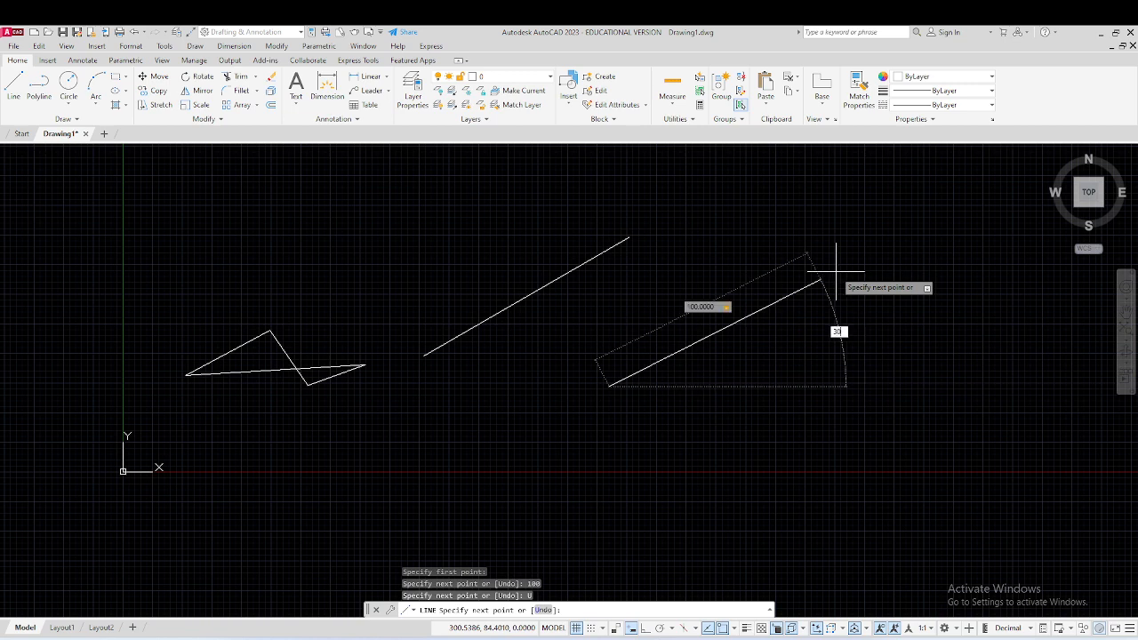
key(Return)
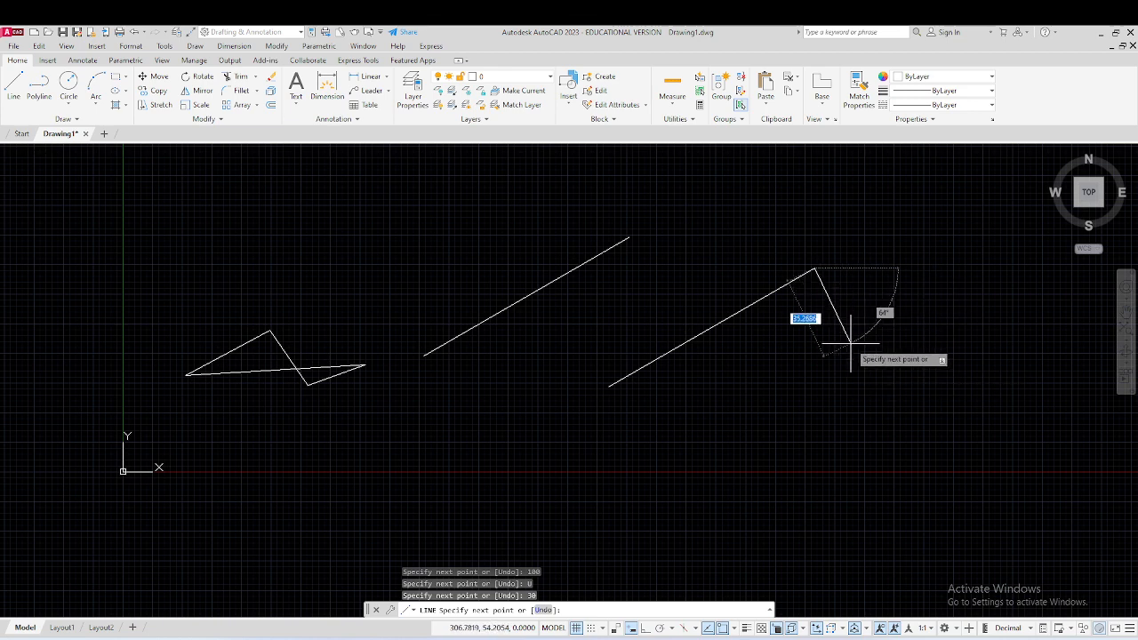
key(Escape)
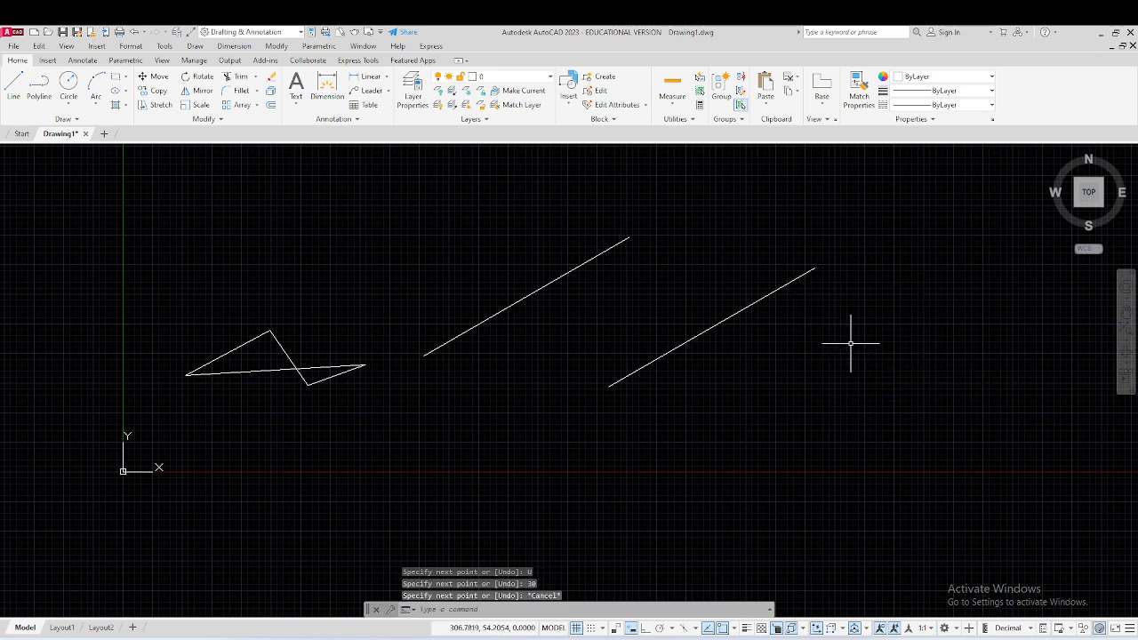